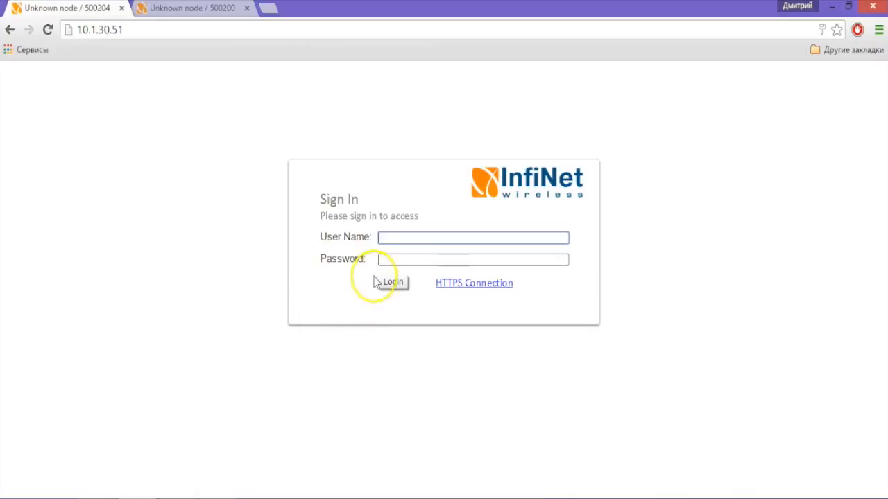
Sign in to the 10.1.30.51 unit with its user name and password.
text(123)
key(Tab)
text(123)
click(396, 283)
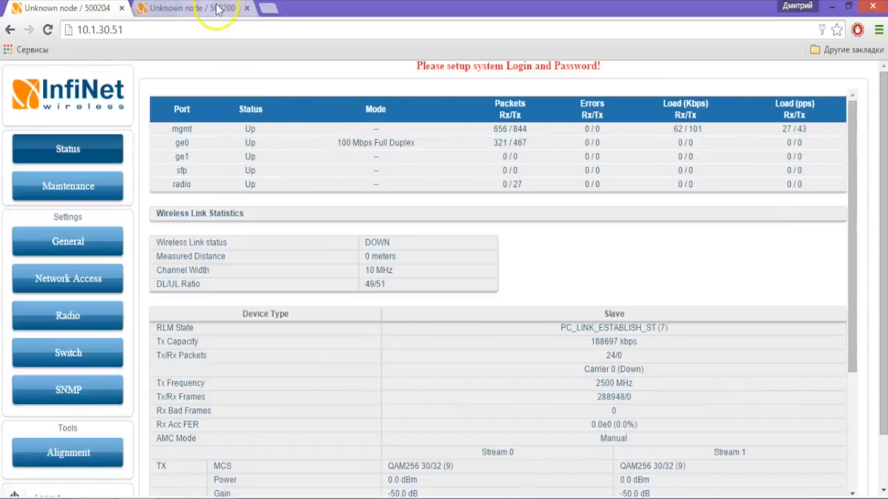
Sign in to the 10.1.30.52 unit in its tab and bring up its status page.
click(217, 9)
text(123)
key(Tab)
text(123)
click(395, 282)
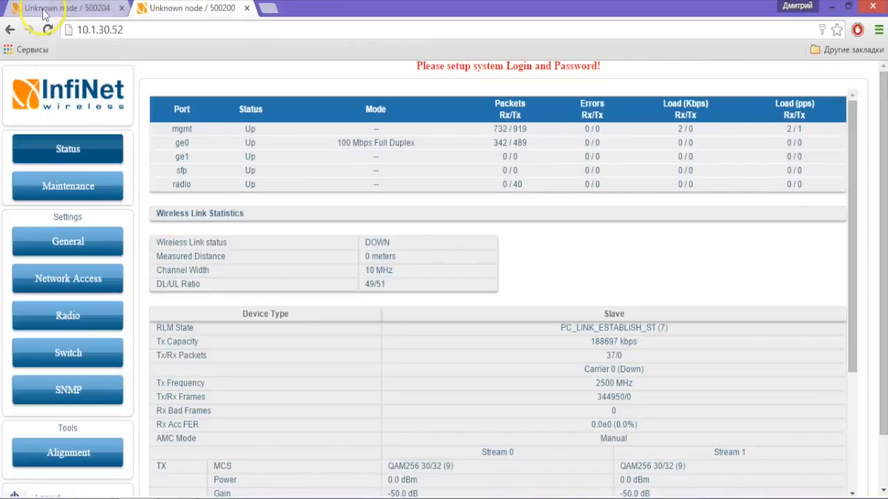
click(49, 7)
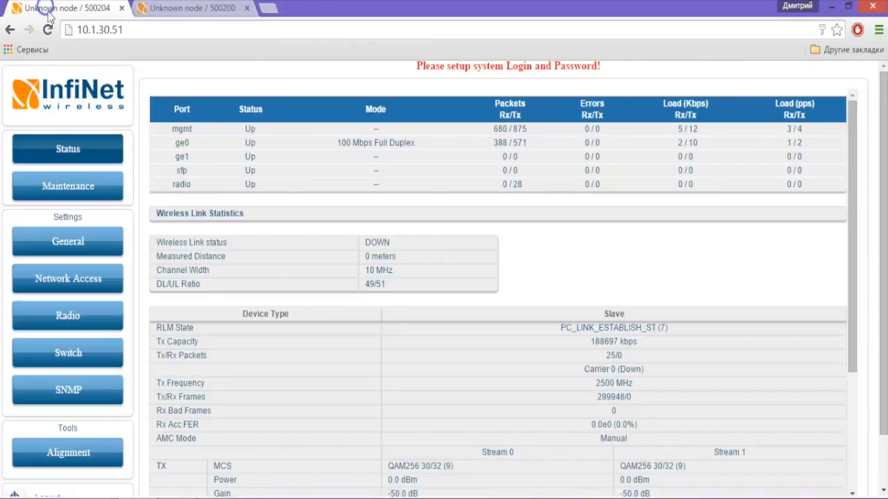
click(164, 17)
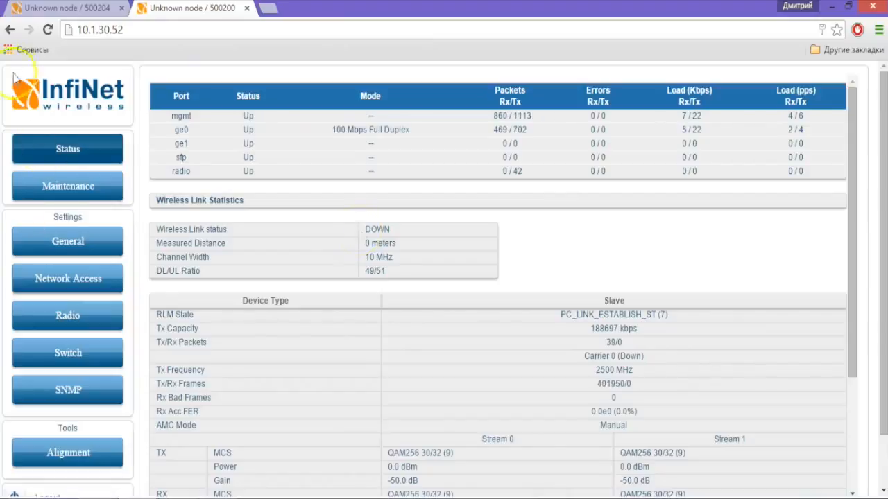
Open 10.1.30.52's Maintenance page showing firmware H12S10v1.5.22 and serial 500200.
click(122, 31)
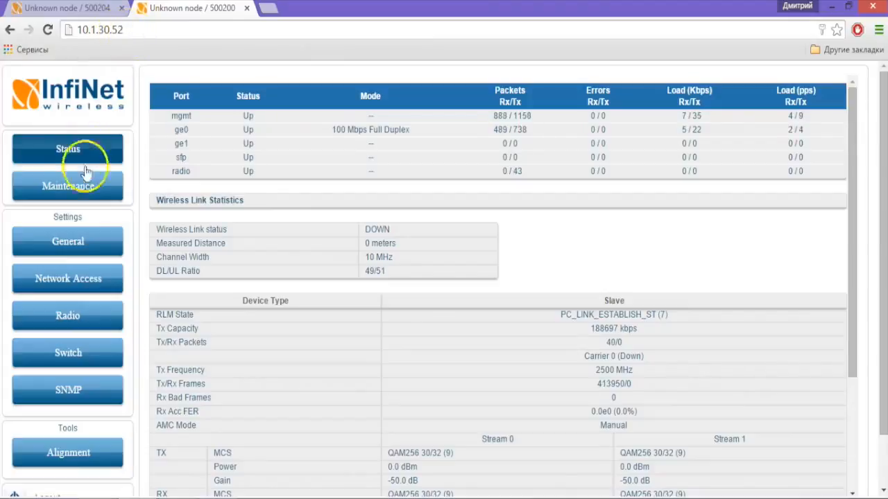
click(87, 186)
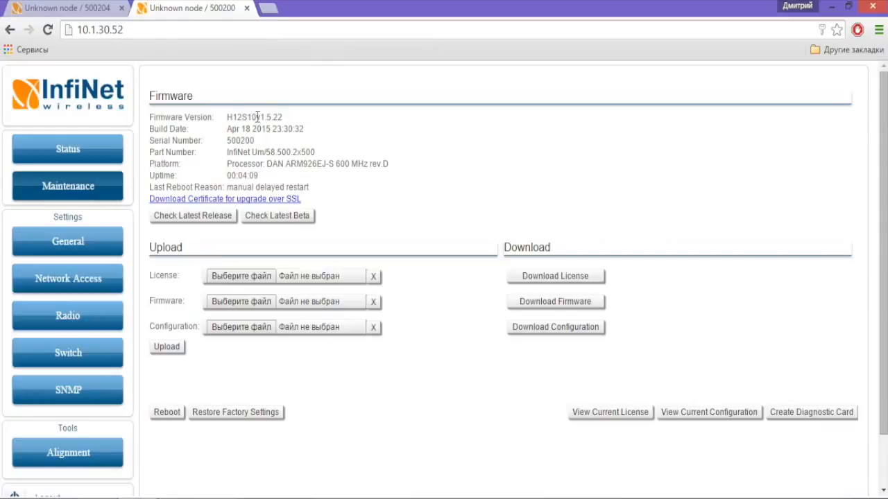
Confirm firmware v1.5.22 is the latest release, then view the unit's Switch port settings.
drag(258, 116, 289, 122)
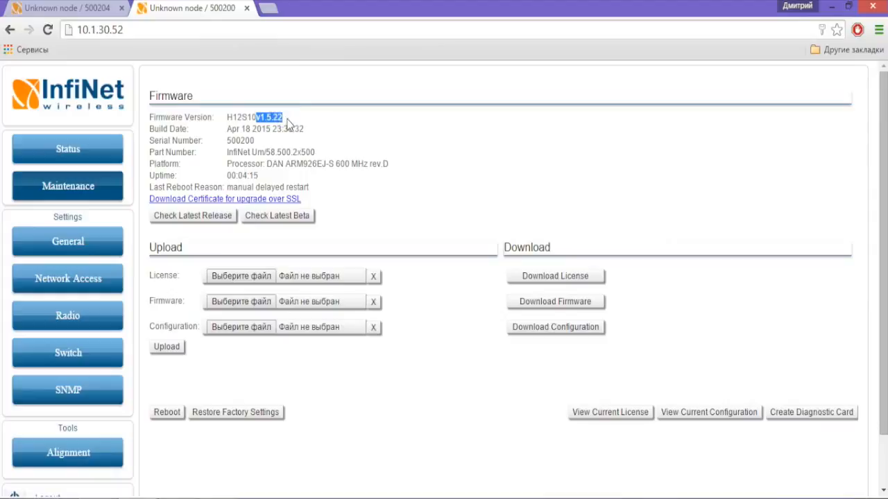
click(207, 219)
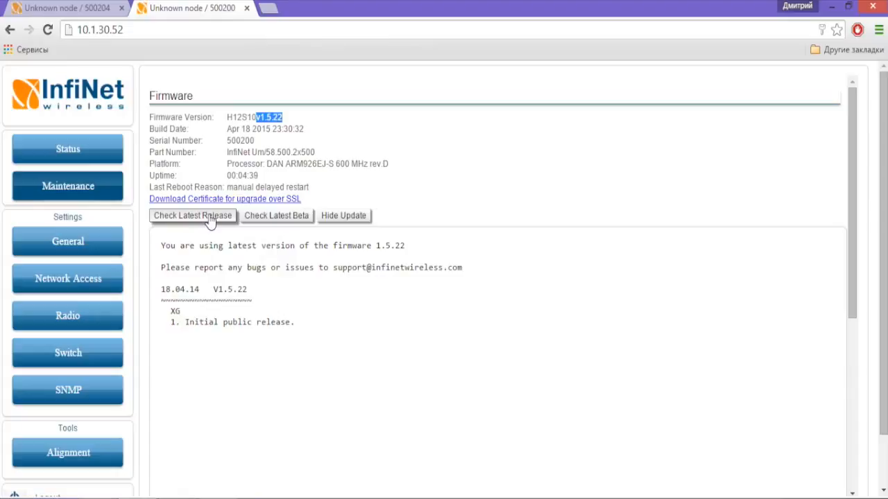
click(99, 358)
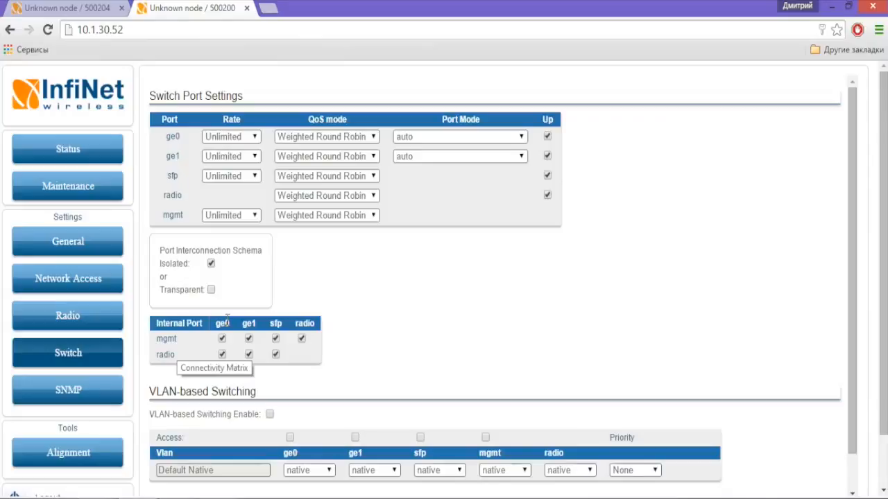
Untick mgmt–radio and radio–ge0 in the port matrix on both units, applying on 10.1.30.51.
click(301, 340)
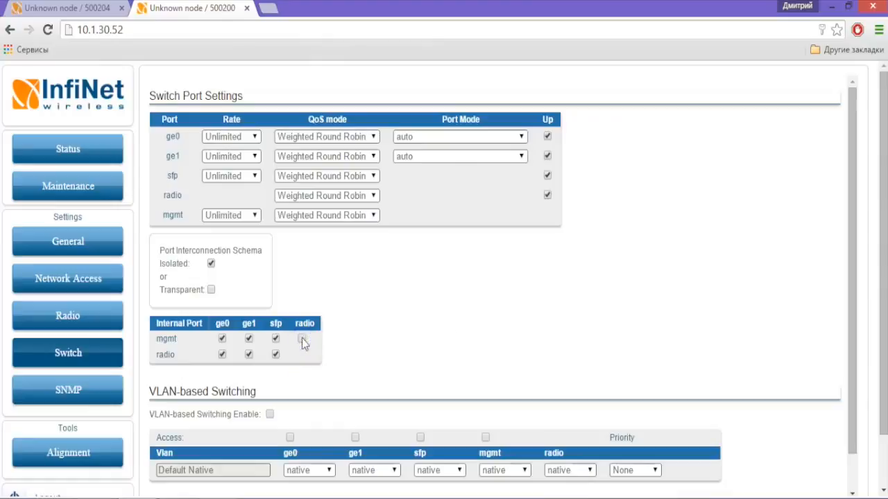
click(222, 355)
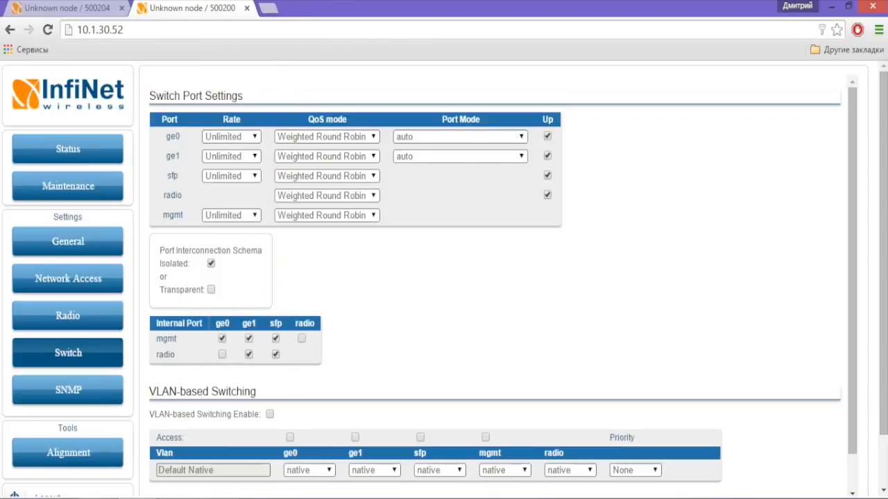
click(58, 7)
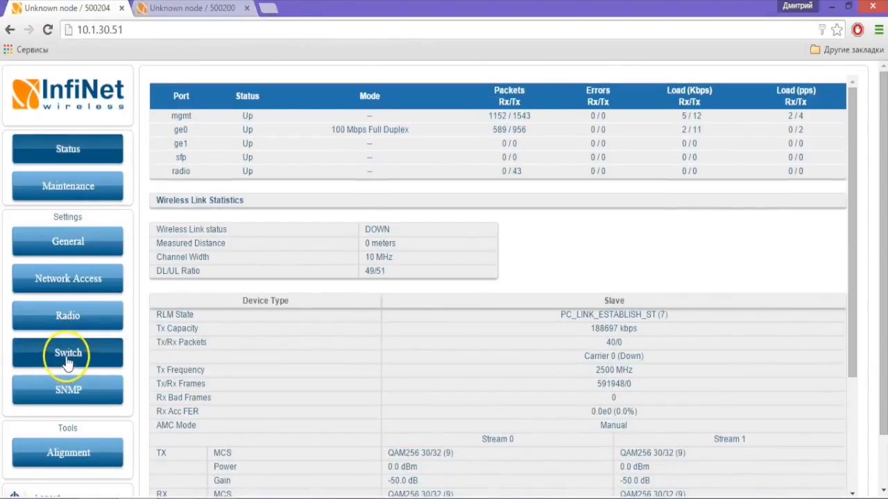
click(68, 356)
click(302, 338)
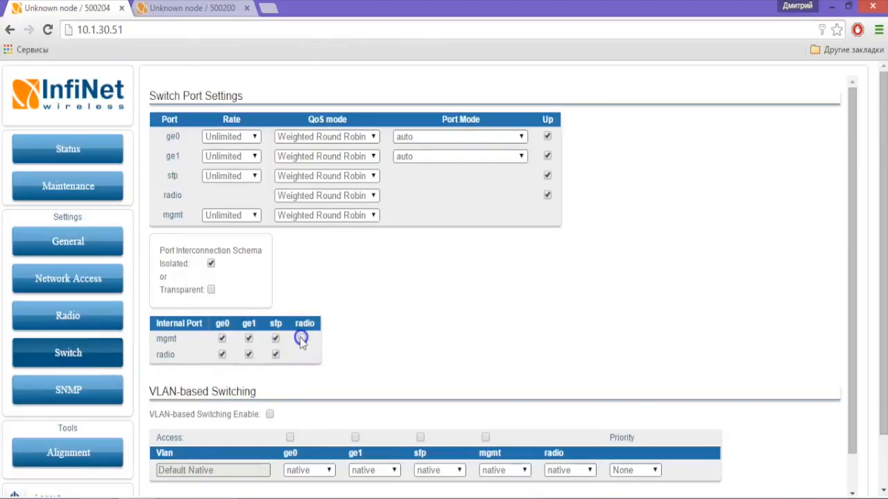
click(222, 355)
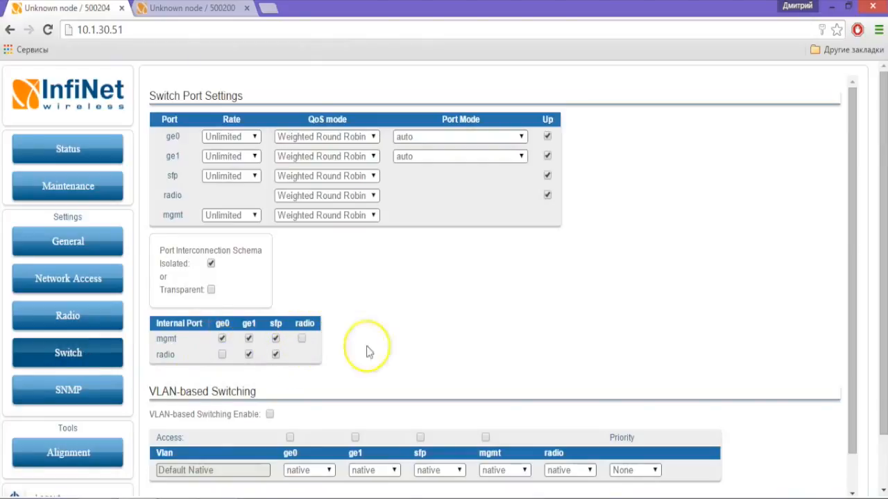
scroll(437, 326, down, 3)
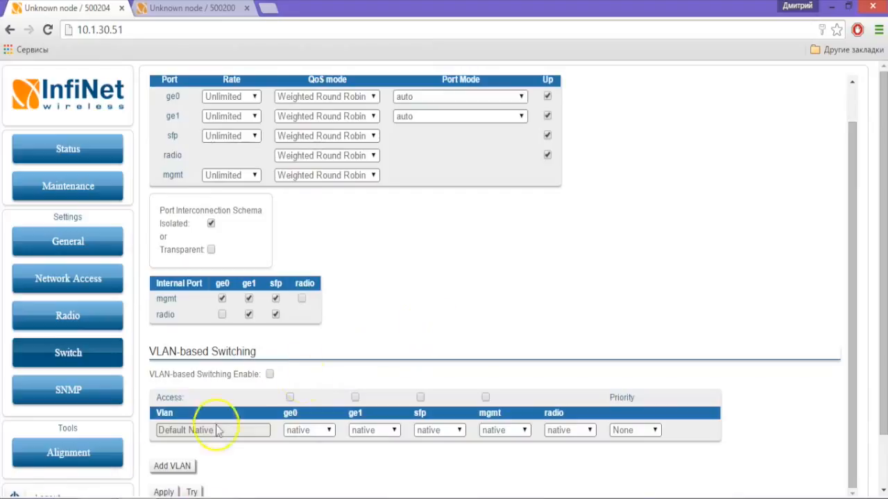
click(164, 433)
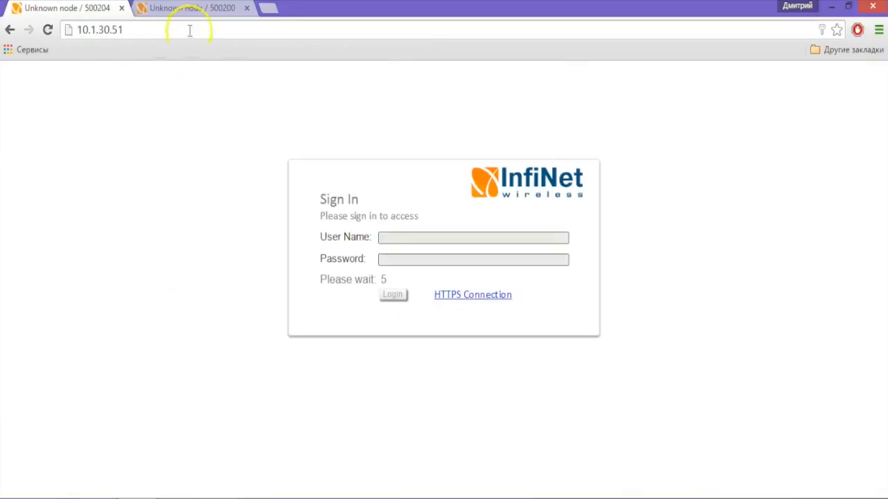
Apply the unticked switch settings on the 10.1.30.52 unit.
click(188, 8)
scroll(217, 472, down, 3)
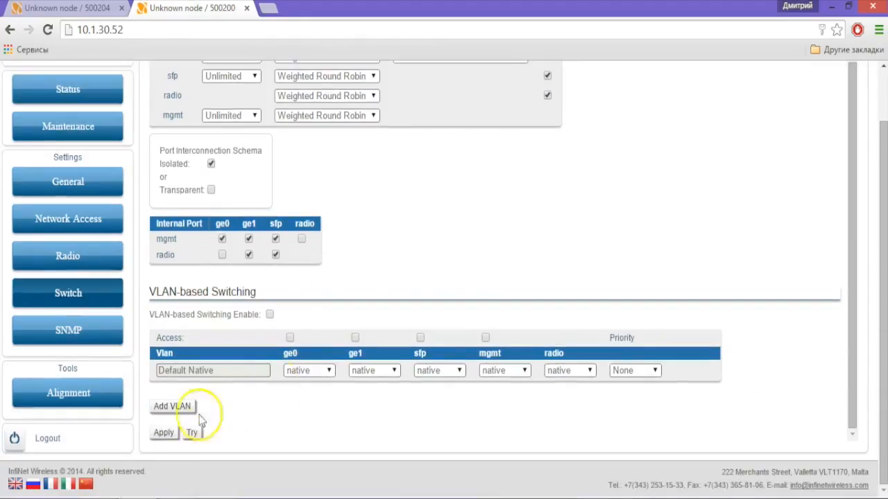
click(164, 434)
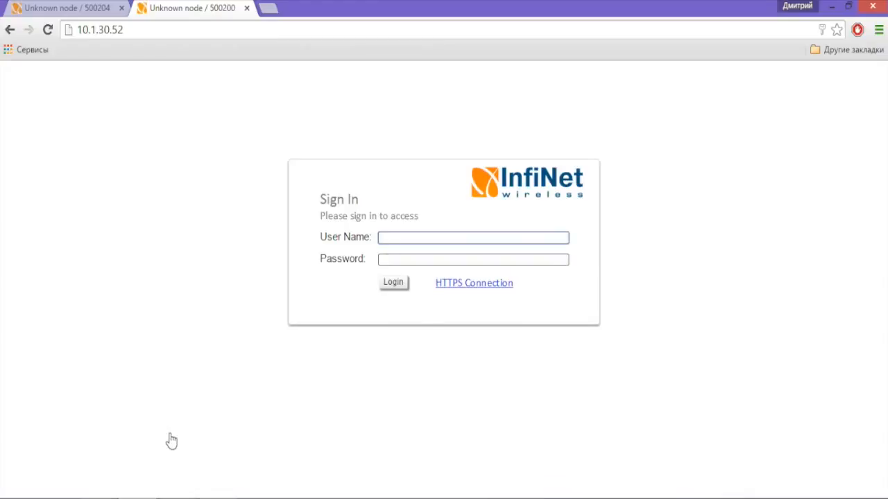
Reload 10.1.30.52's page, dismiss Session Expired, and sign in again.
key(F5)
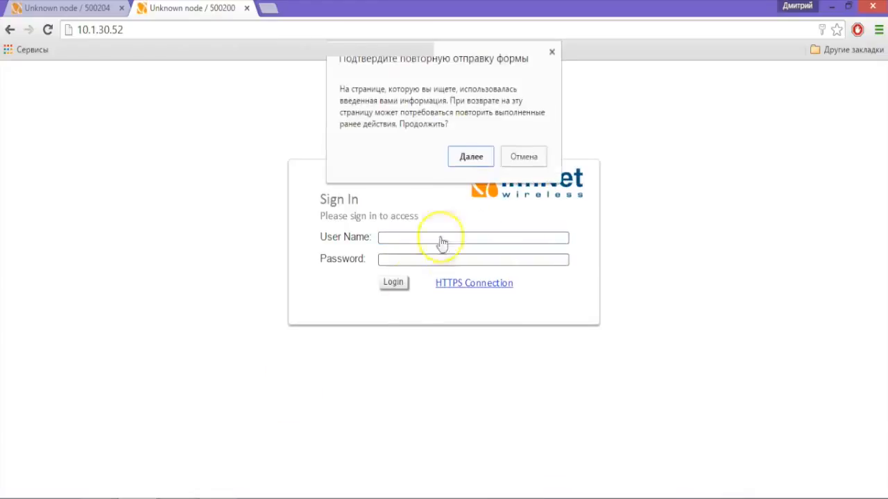
click(474, 154)
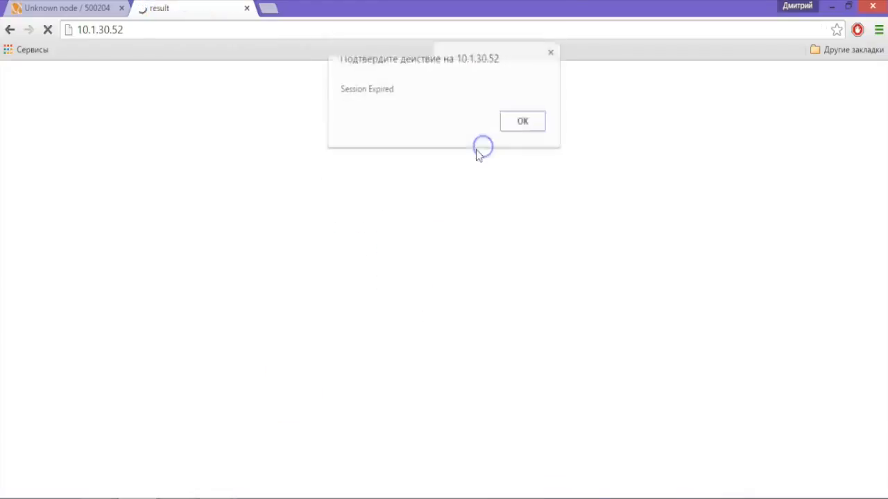
click(522, 123)
click(465, 240)
text(123)
click(449, 258)
text(123)
click(404, 283)
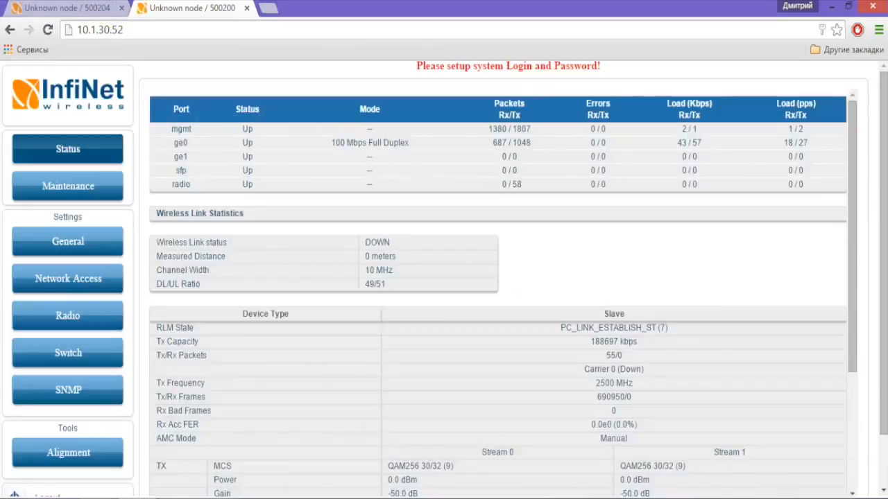
Reload and sign back into 10.1.30.51, then view 10.1.30.52's status showing link DOWN at 10 MHz.
click(35, 9)
key(F5)
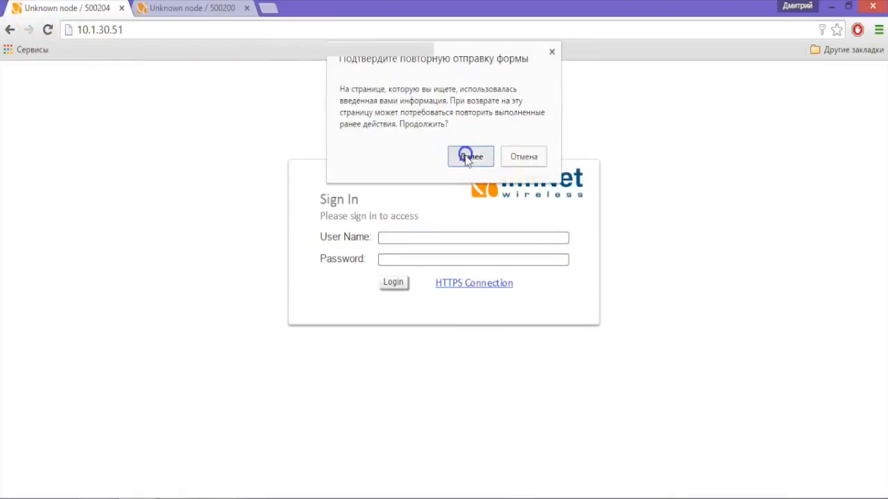
click(464, 156)
click(513, 123)
text(123)
click(409, 260)
text(123)
click(393, 282)
click(208, 10)
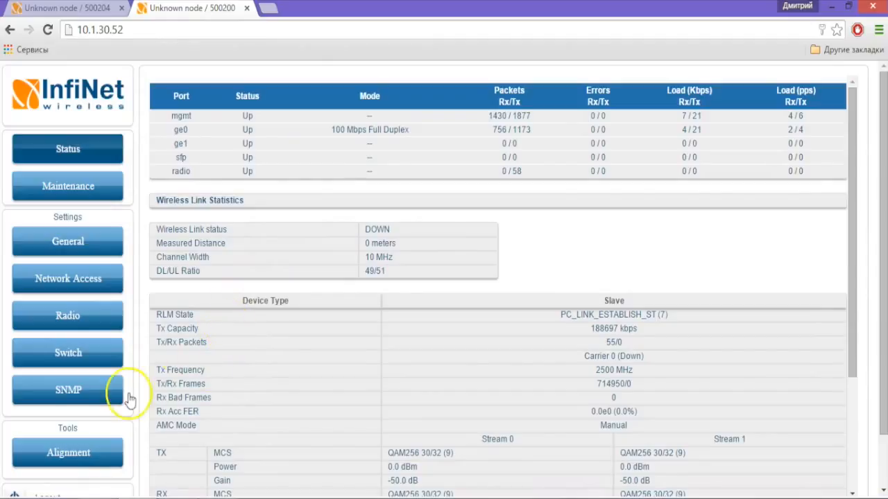
On 10.1.30.52's Radio page, keep Node Type slave and Link ID 0.
click(106, 324)
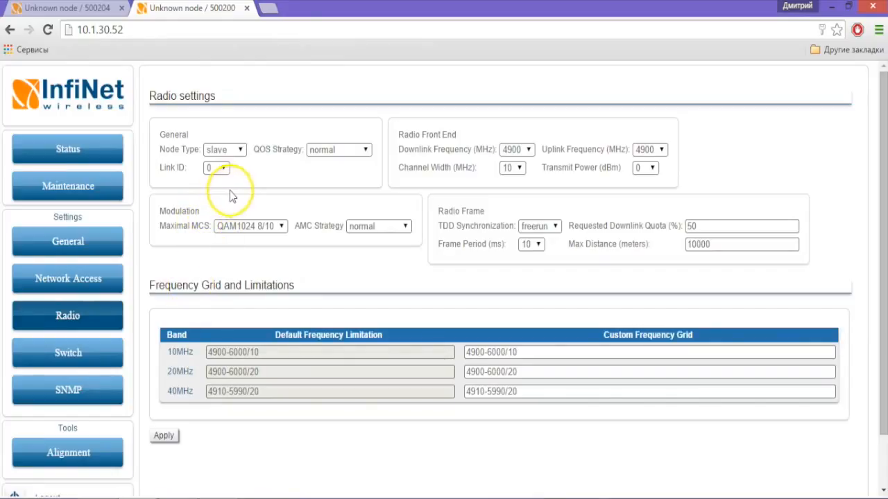
click(240, 150)
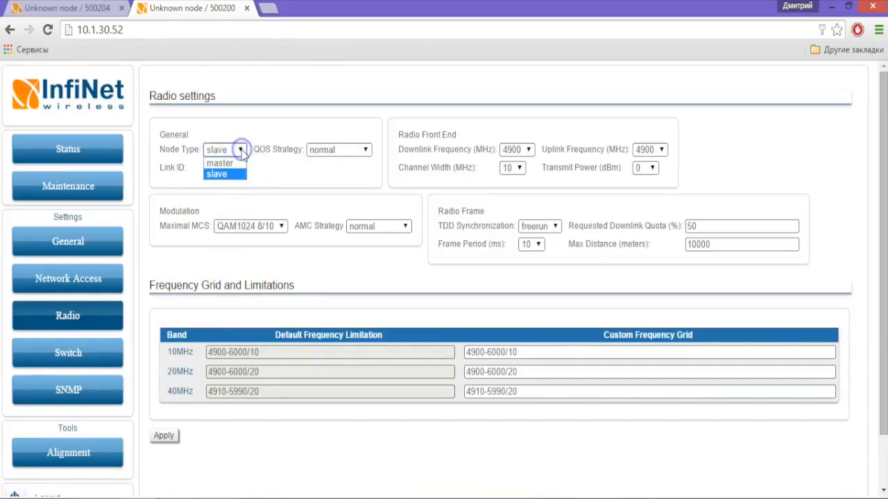
click(238, 178)
click(237, 174)
click(262, 170)
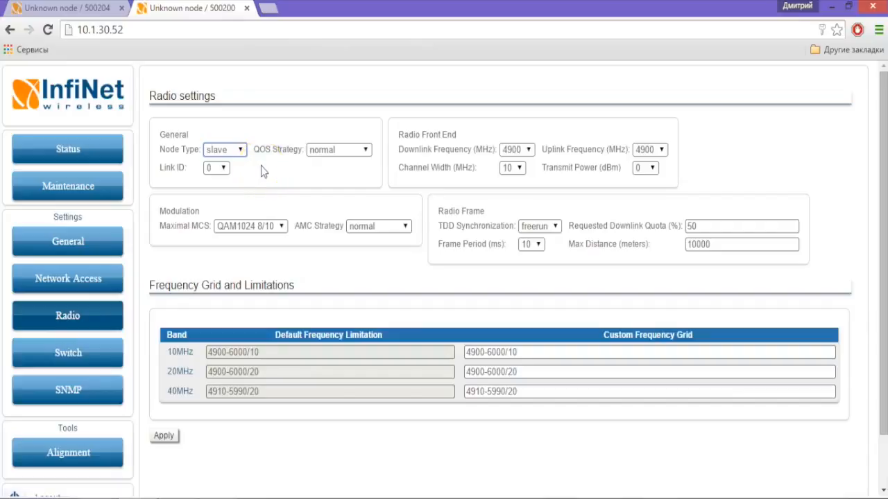
click(247, 168)
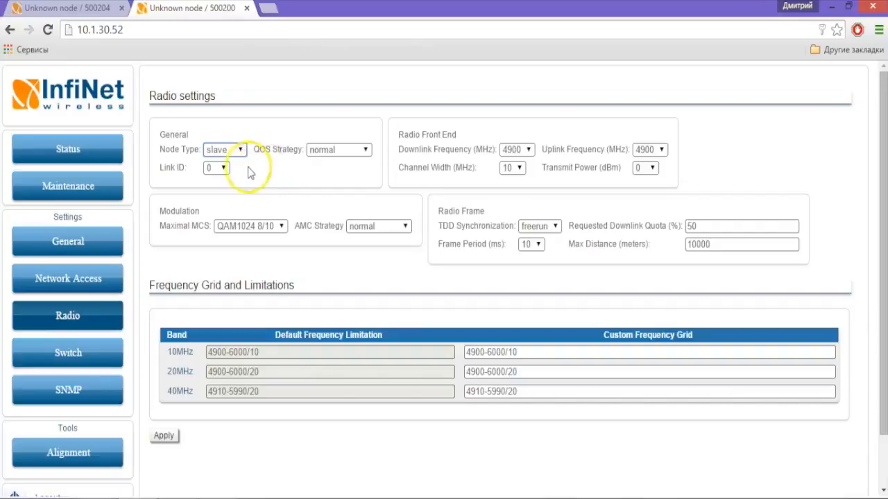
click(213, 169)
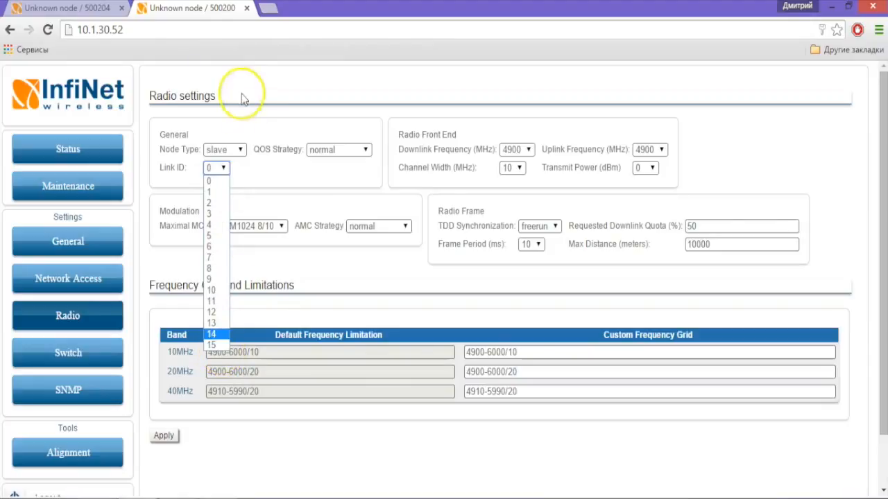
click(245, 164)
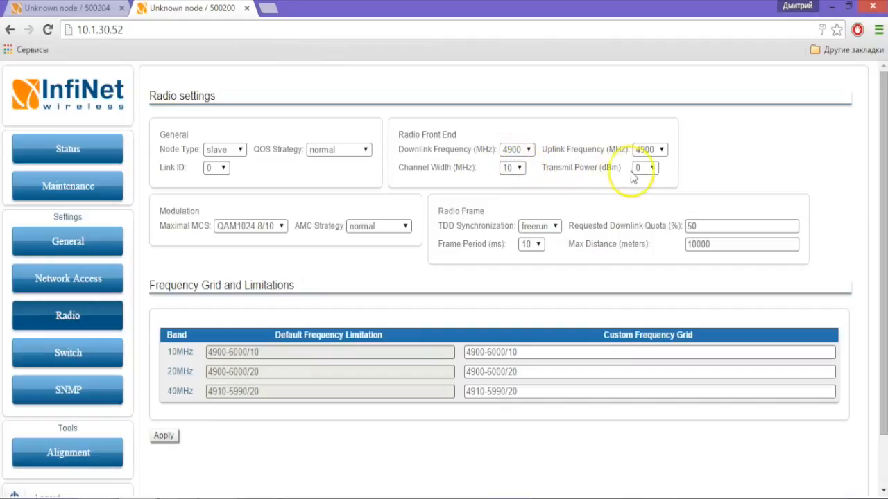
Set channel width 20 MHz, downlink and uplink 5560 MHz, and transmit power 20 dBm.
click(519, 168)
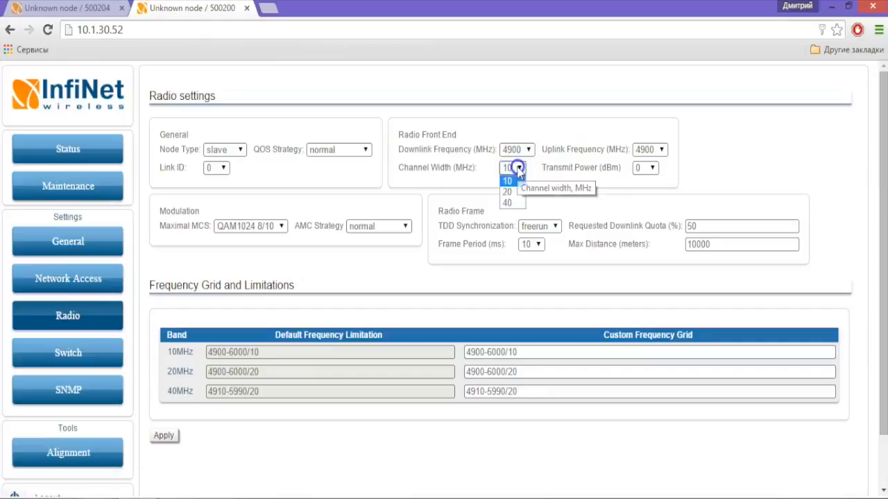
click(515, 191)
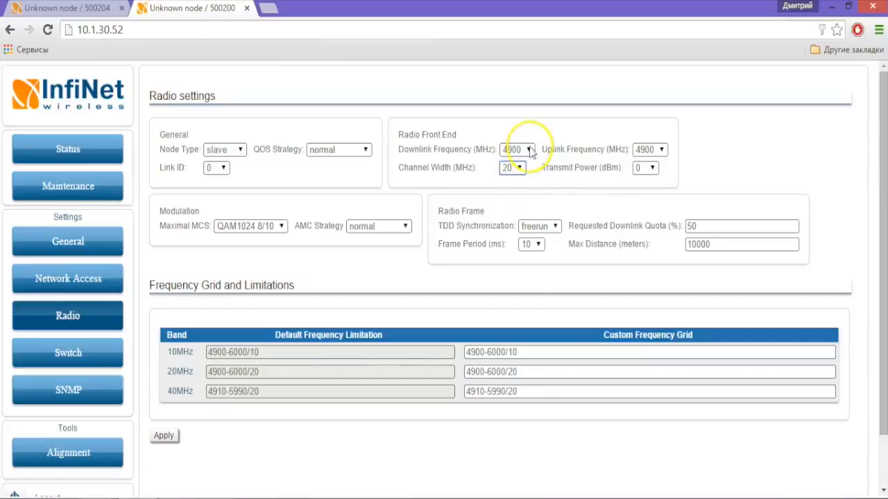
click(529, 149)
drag(528, 179, 531, 267)
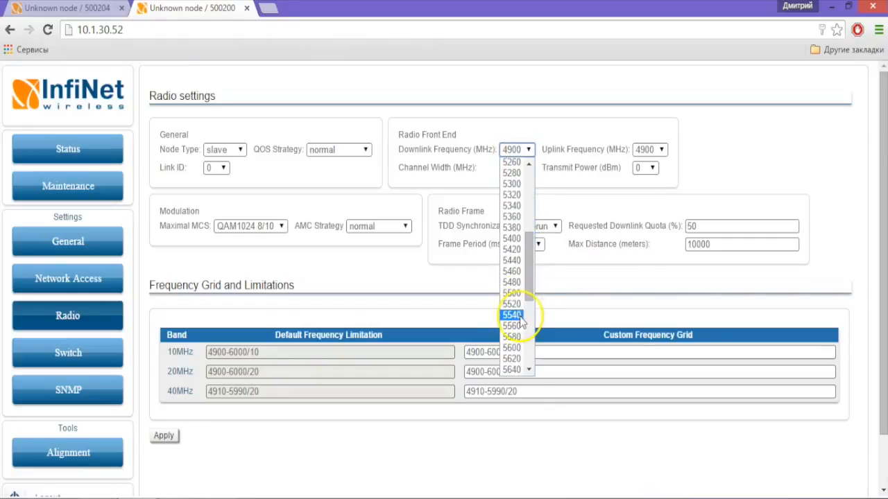
click(519, 324)
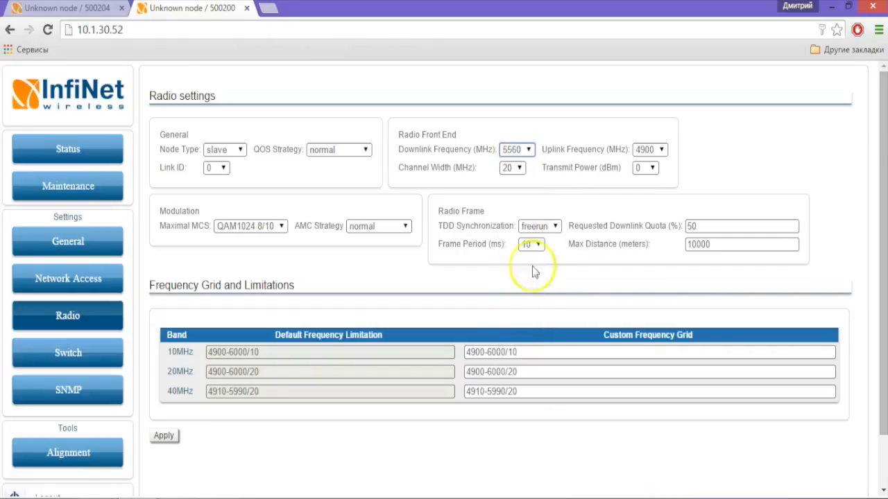
click(653, 146)
scroll(659, 291, down, 6)
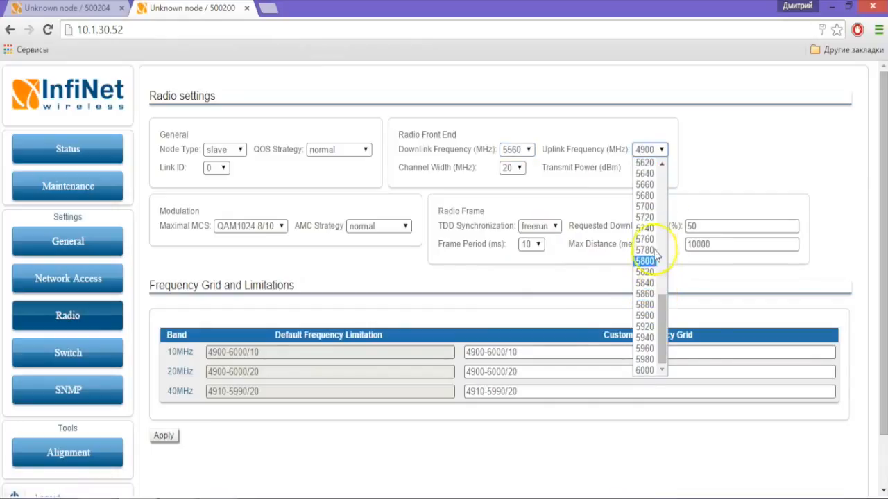
scroll(654, 203, up, 2)
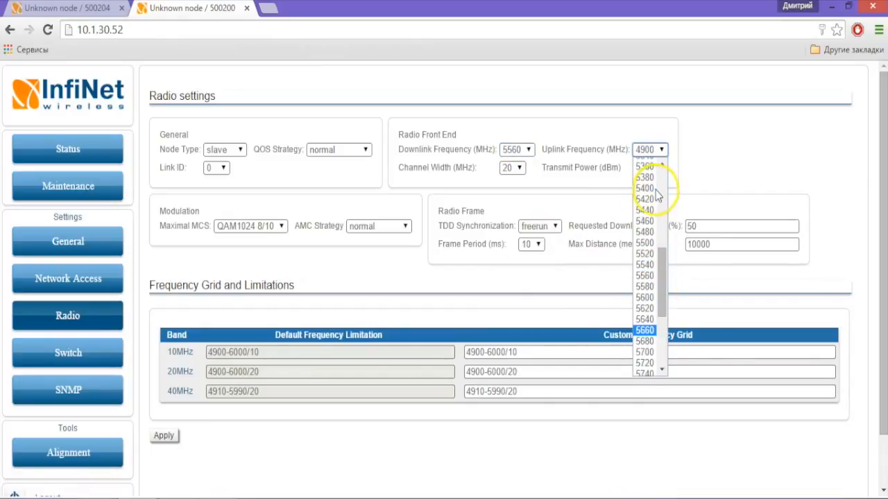
click(646, 276)
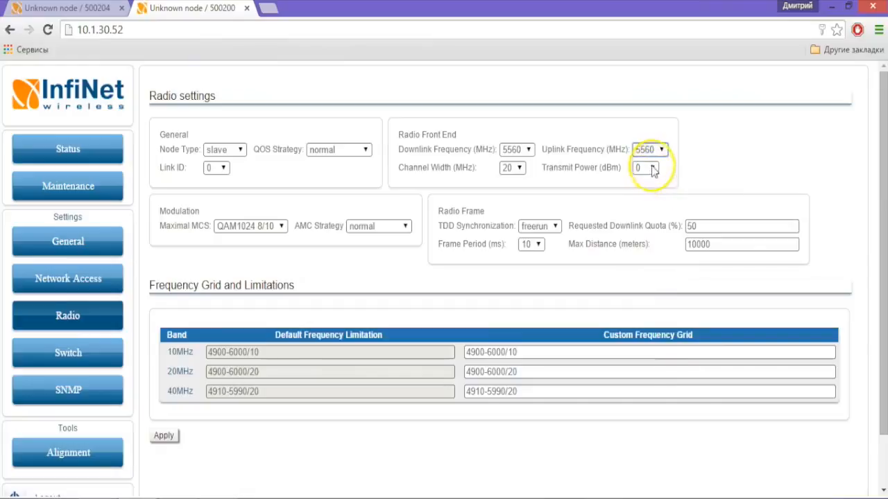
click(652, 169)
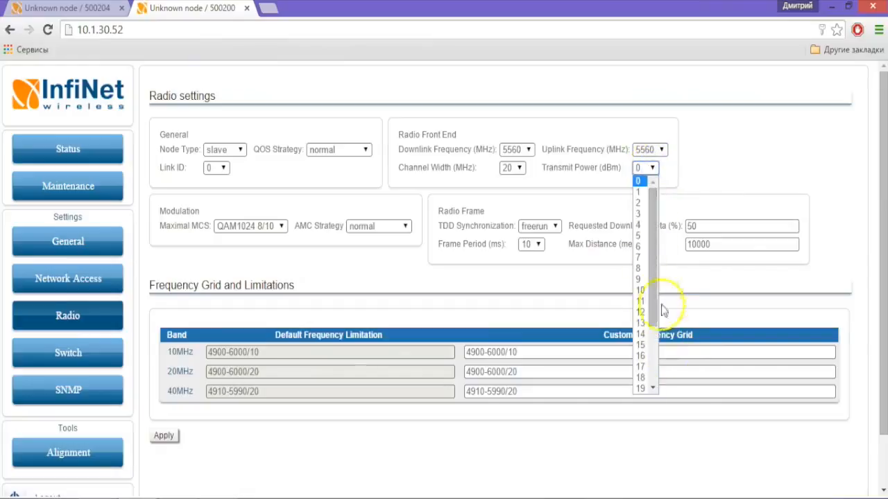
drag(653, 281, 655, 317)
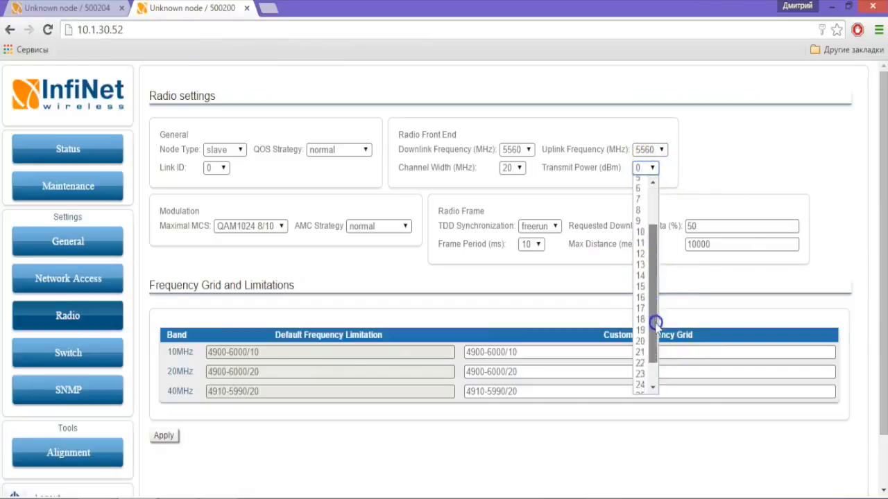
click(637, 346)
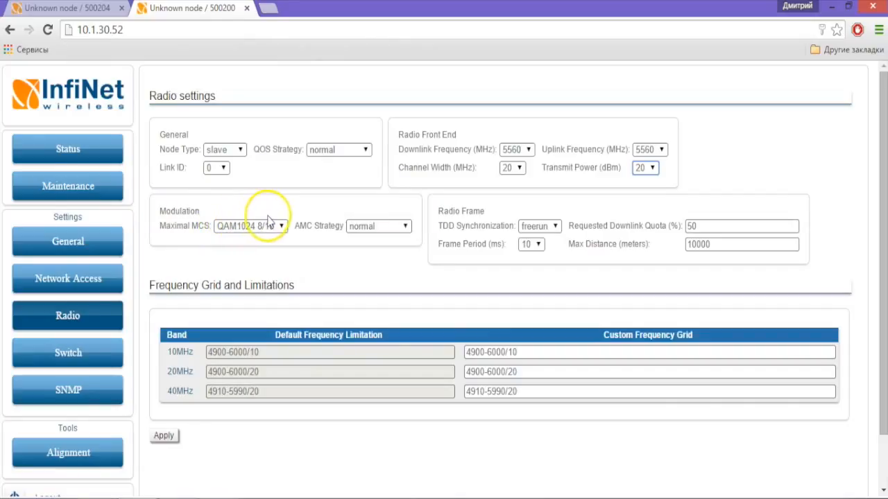
Keep maximal MCS at QAM1024 8/10 and change Max Distance from 8500 to 0 meters.
click(281, 227)
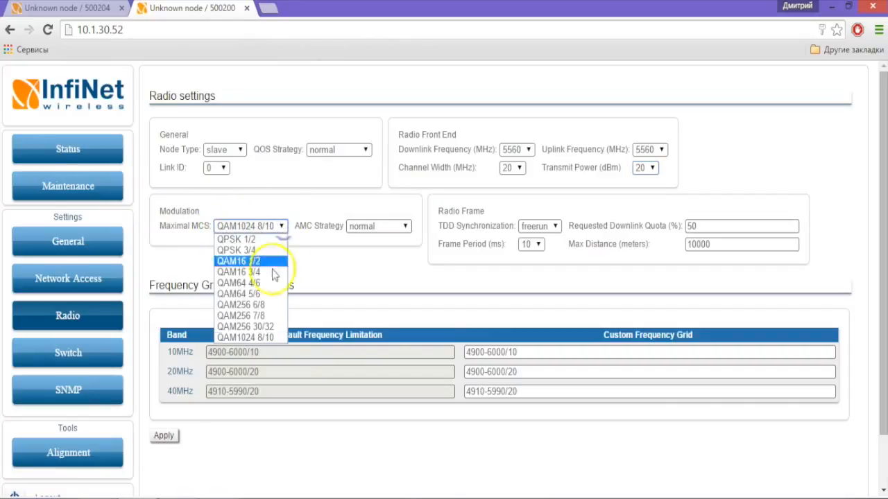
click(276, 338)
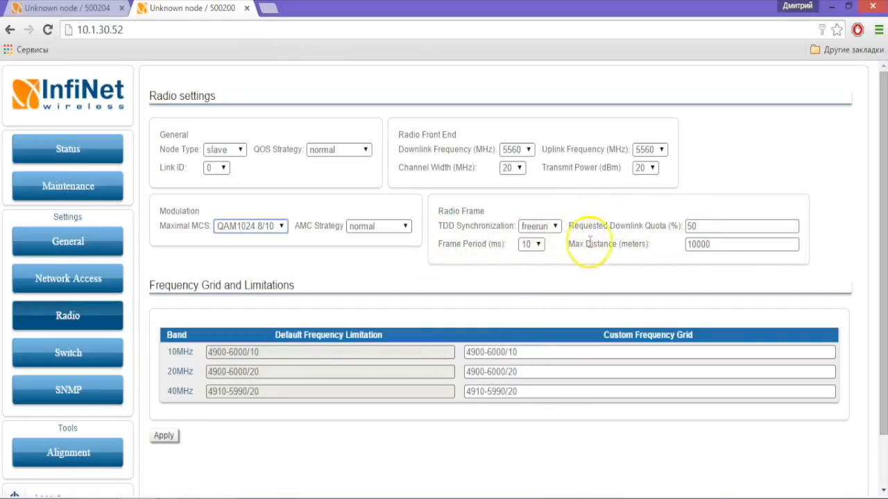
drag(616, 245, 633, 245)
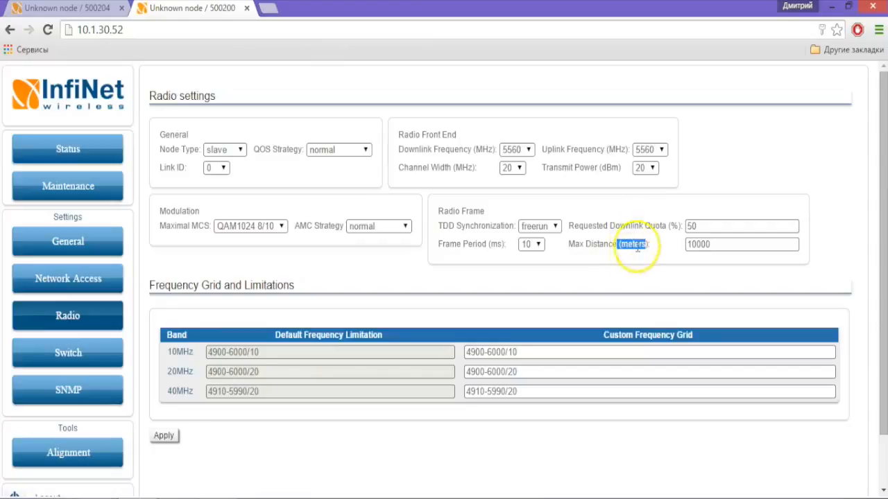
click(713, 243)
drag(713, 244, 645, 228)
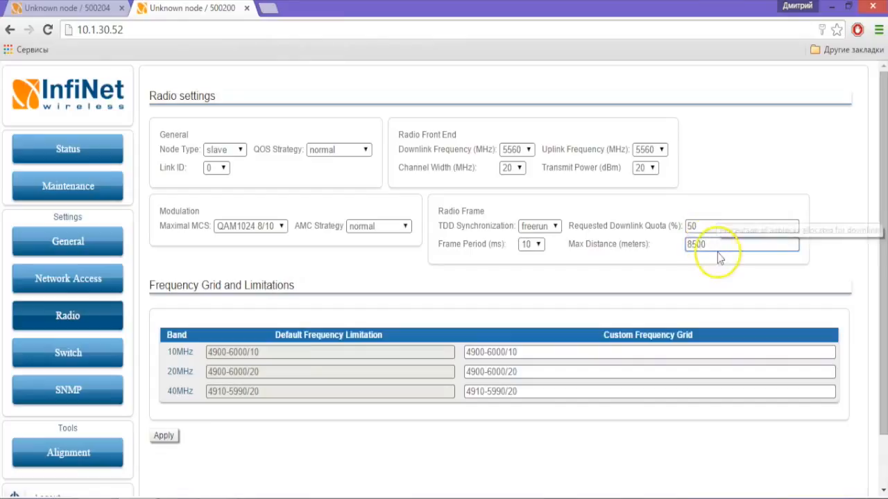
drag(712, 243, 668, 242)
text(0)
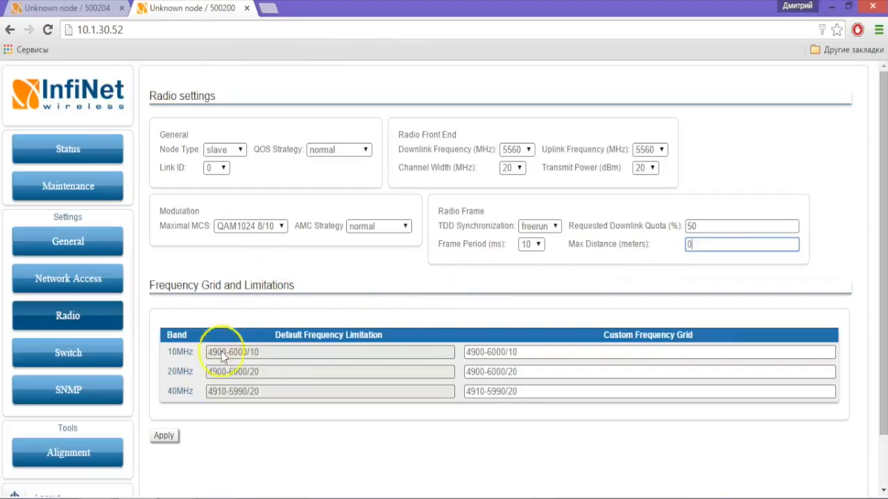
Apply 10.1.30.52's radio changes, then set 10.1.30.51's Radio node type to master.
click(166, 436)
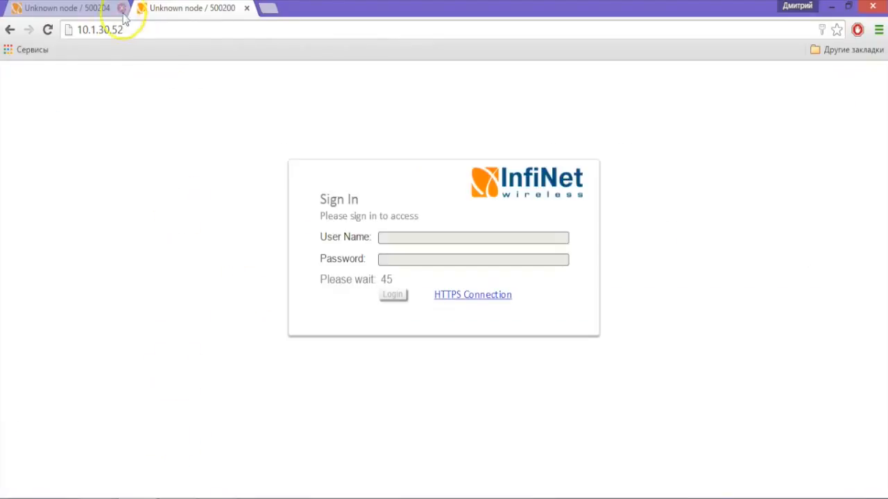
click(75, 10)
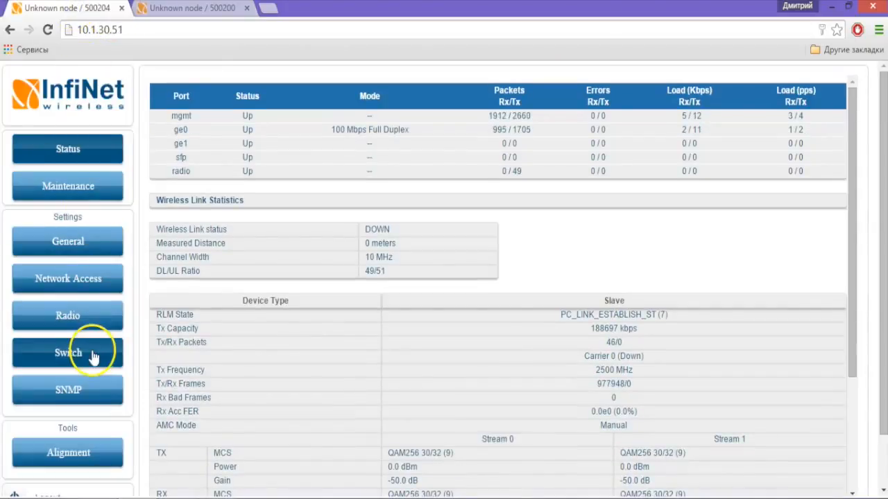
click(100, 314)
click(240, 150)
click(234, 164)
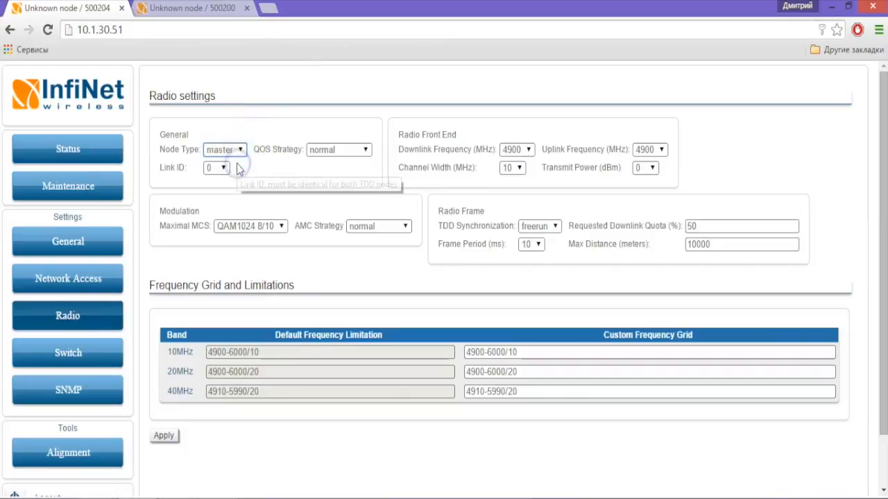
Set 10.1.30.51 to 20 MHz width, 5560 MHz downlink and uplink, and 20 dBm power.
click(513, 168)
click(519, 188)
click(527, 151)
drag(525, 199, 538, 291)
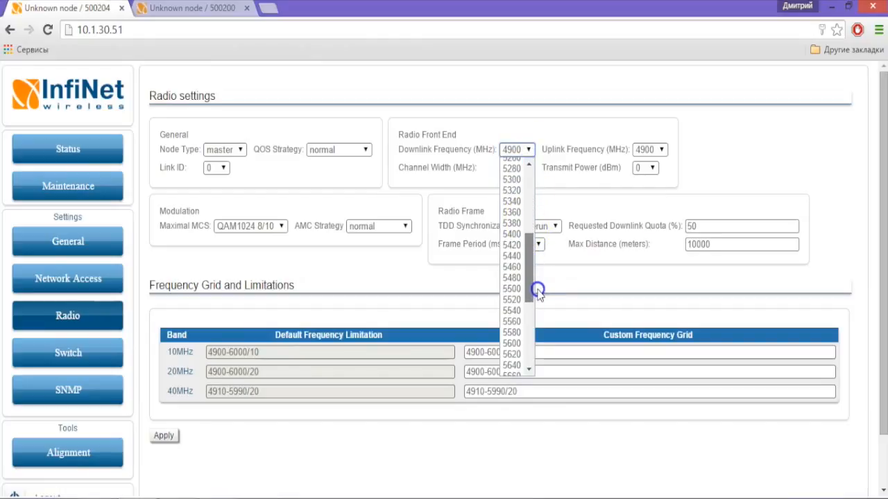
click(513, 322)
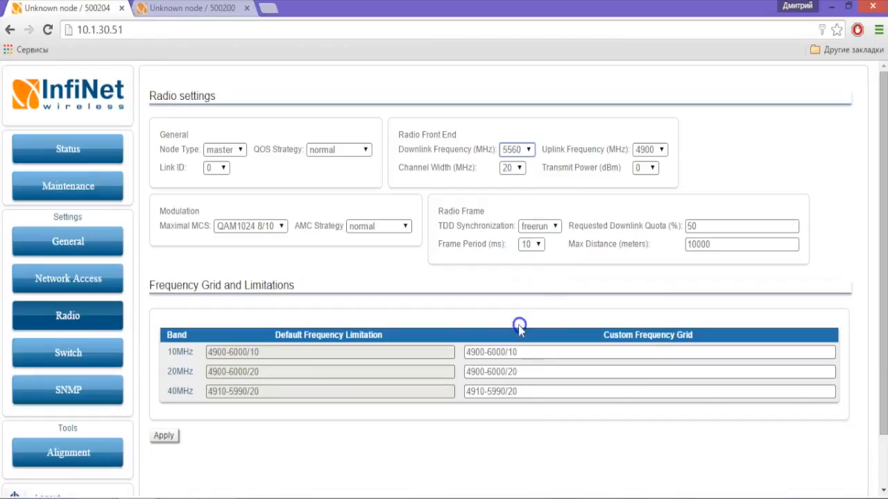
click(655, 150)
drag(664, 182, 662, 272)
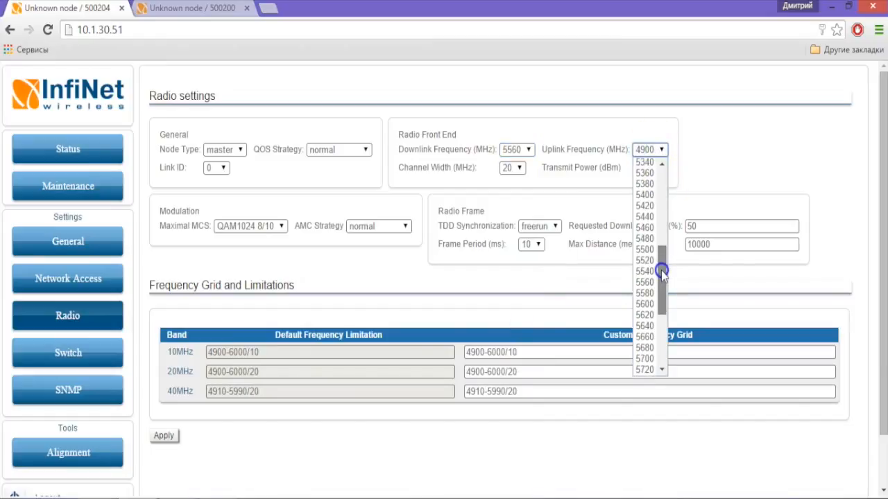
click(645, 283)
click(652, 168)
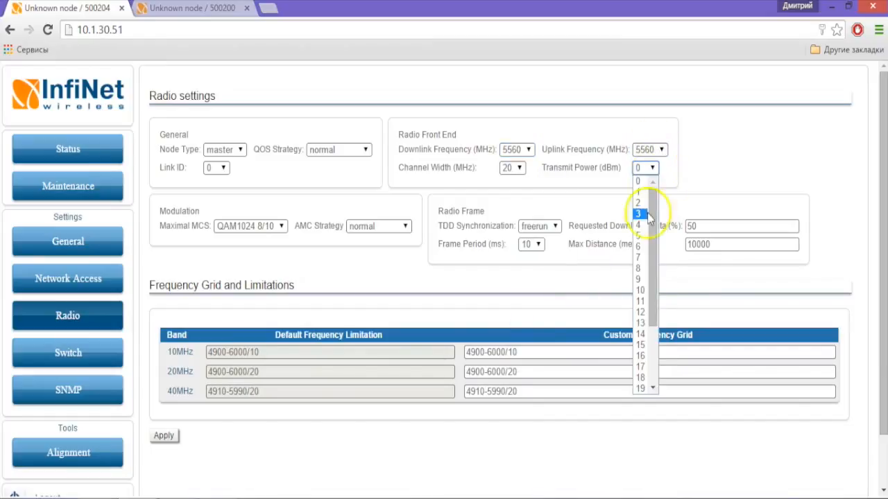
scroll(643, 361, down, 2)
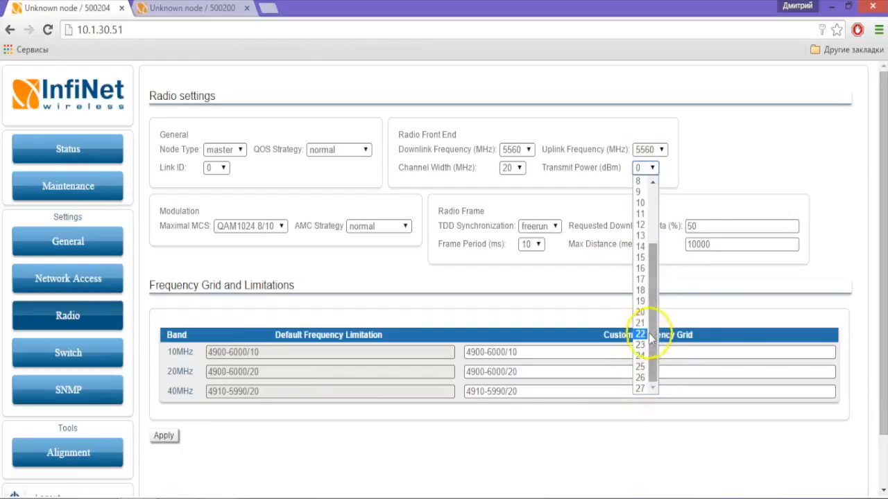
click(642, 312)
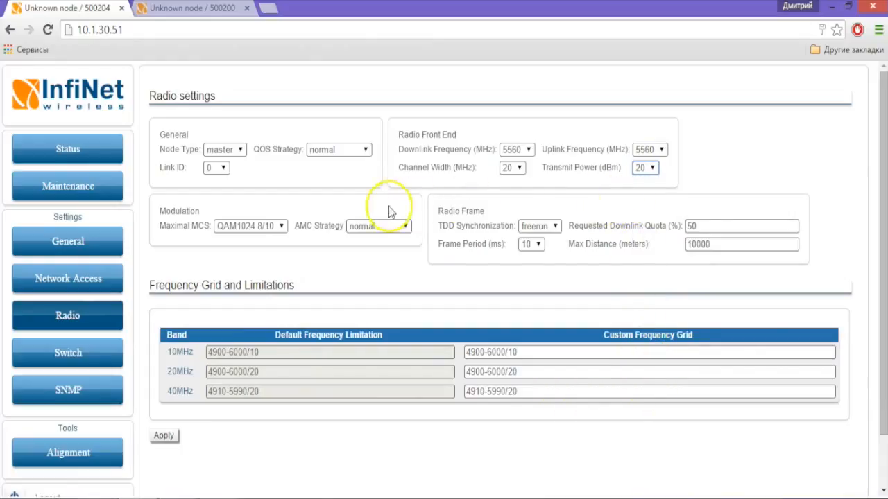
Change Max Distance to 0 and apply the radio settings.
drag(726, 244, 667, 250)
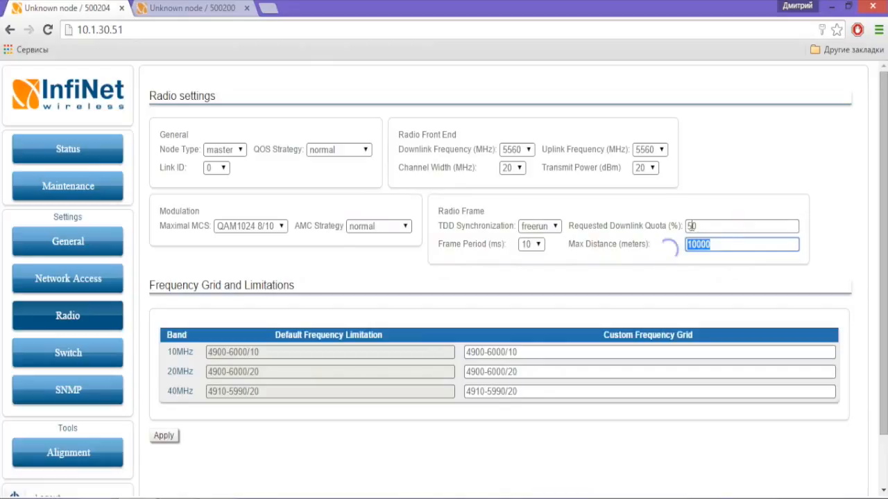
text(0)
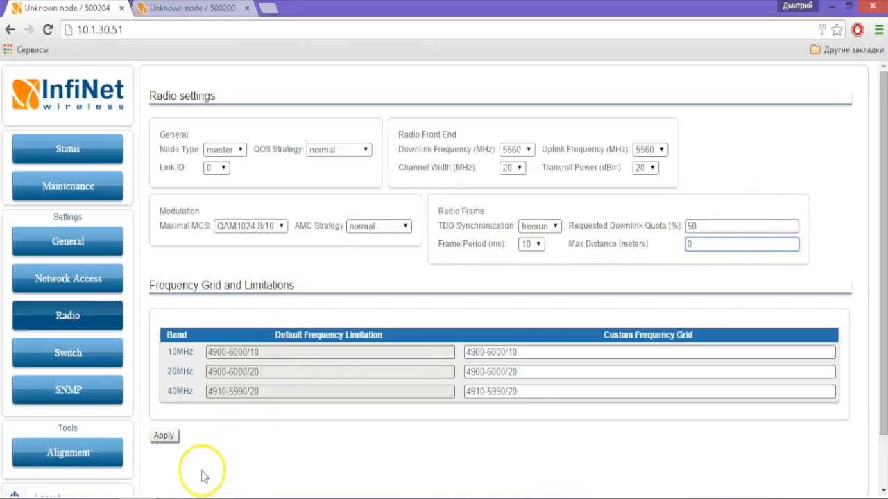
click(168, 439)
Sign back into the 10.1.30.52 unit with its credentials.
key(ctrl+Tab)
click(408, 236)
text(123)
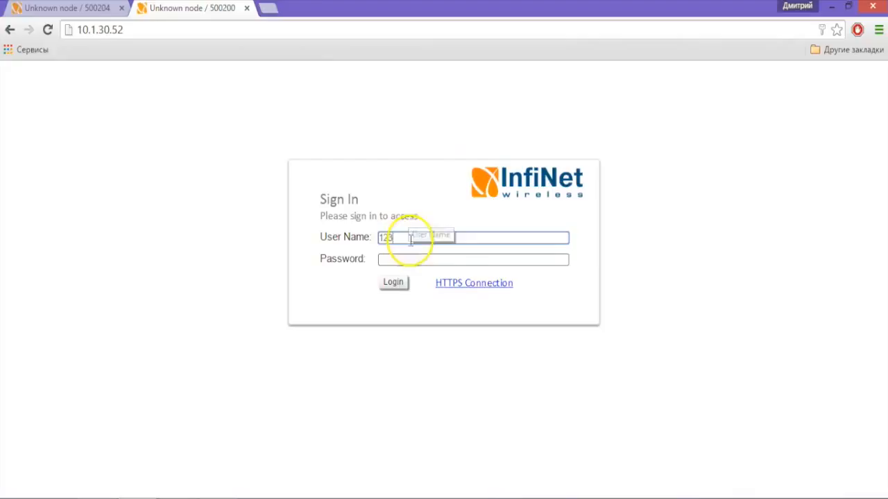
click(404, 259)
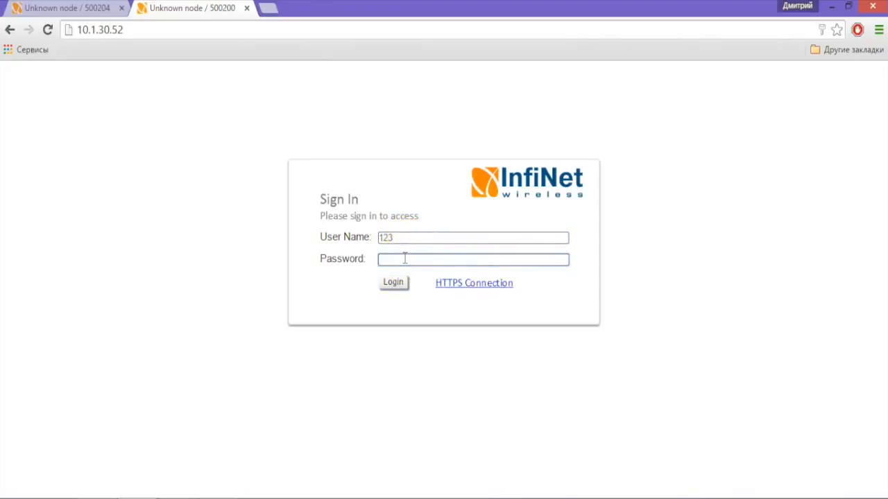
text(1)
click(400, 279)
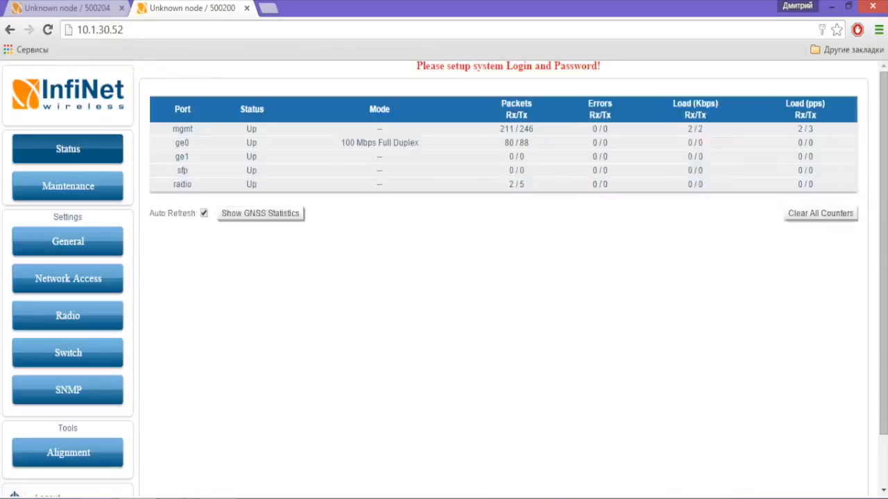
Reload 10.1.30.51, dismiss Session Expired, and sign in to see the link UP at 5560 MHz.
click(86, 10)
key(F5)
click(473, 157)
click(524, 122)
text(123)
click(419, 258)
click(392, 282)
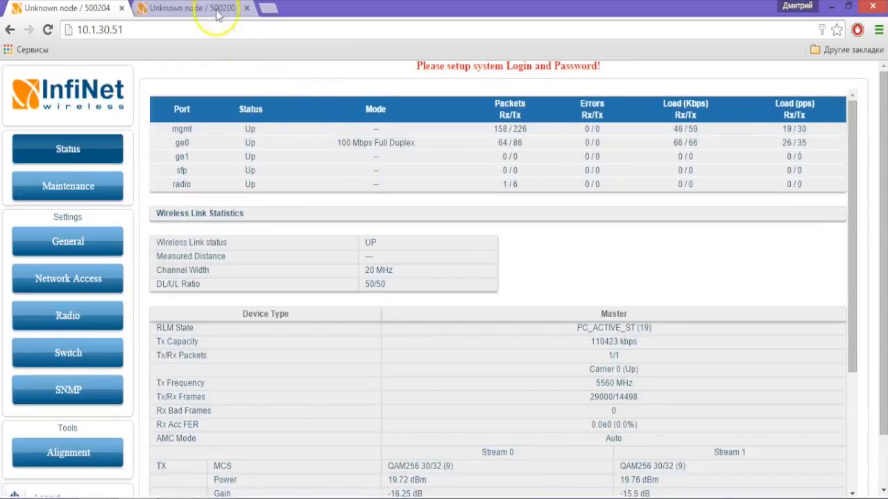
Review slave 10.1.30.52's Wireless Link Statistics: link UP at 32 meters, highlighting the RSSI and CINR readings.
click(190, 11)
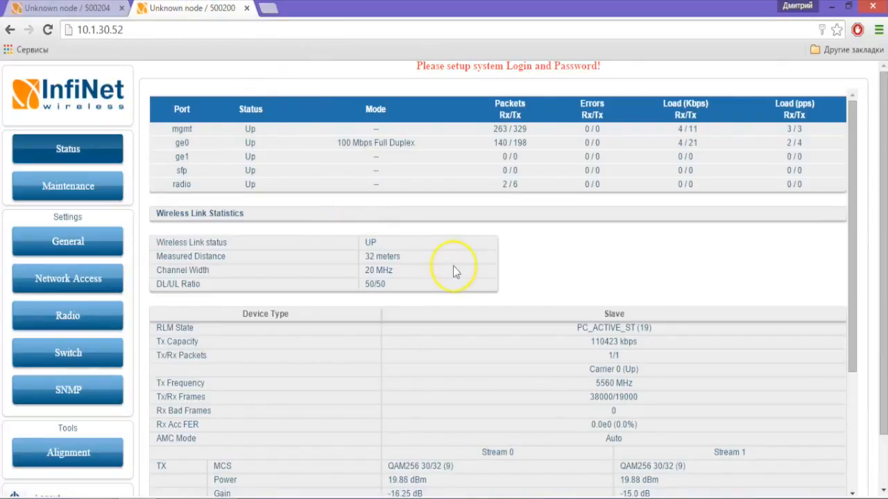
scroll(475, 236, down, 2)
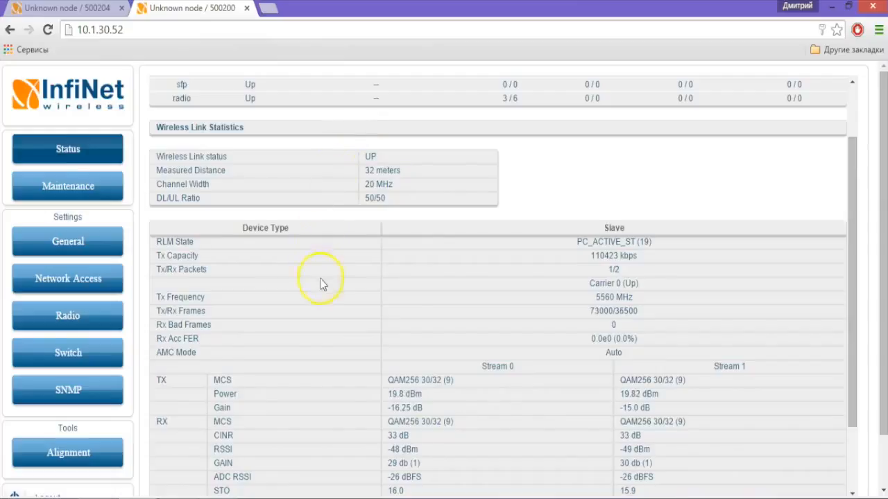
scroll(305, 305, down, 1)
drag(240, 373, 210, 372)
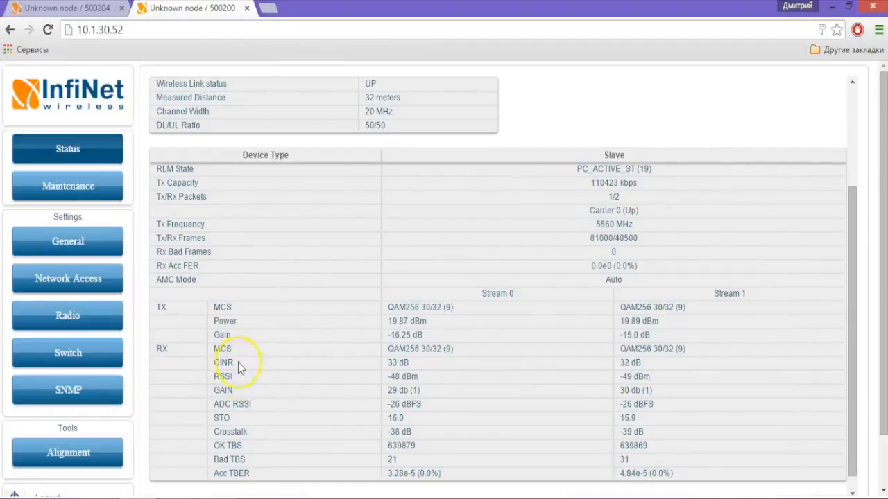
mouse_move(238, 362)
mouse_down()
mouse_move(213, 359)
mouse_move(239, 367)
mouse_up()
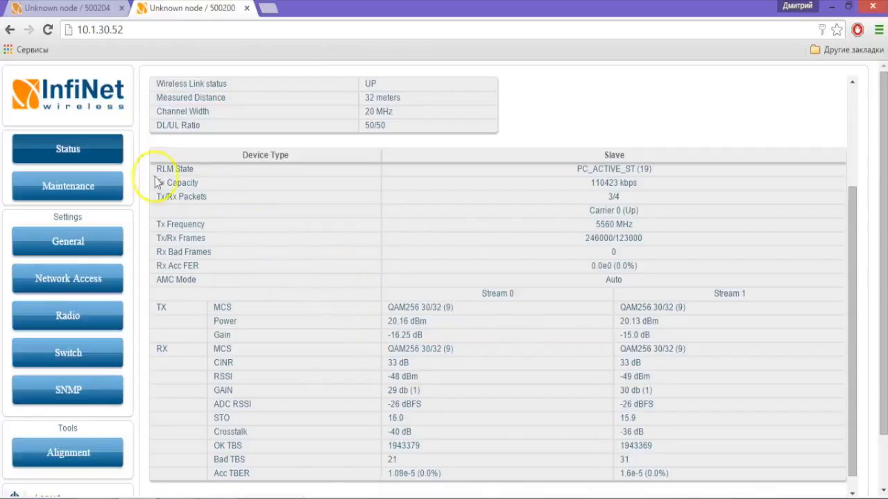
Note the slave's Tx Capacity, then confirm master 10.1.30.51 shows link UP, QAM256 30/32, 110423 kbps.
drag(154, 186, 204, 186)
click(204, 185)
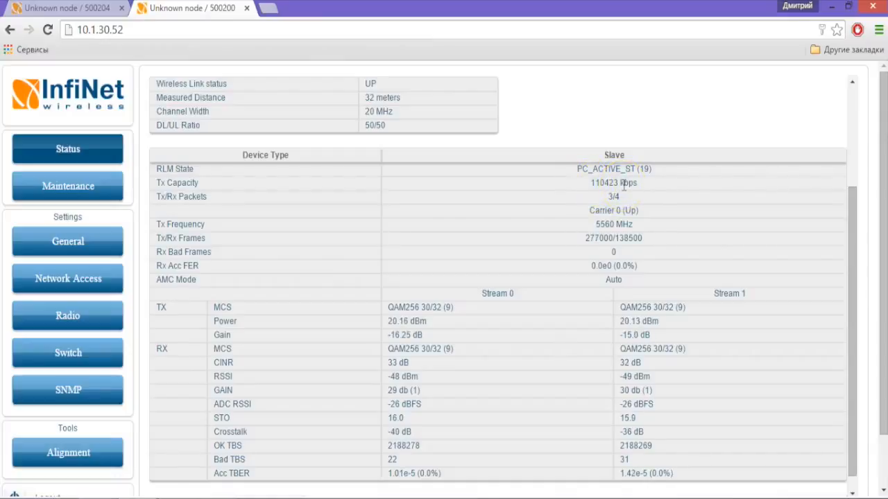
click(97, 10)
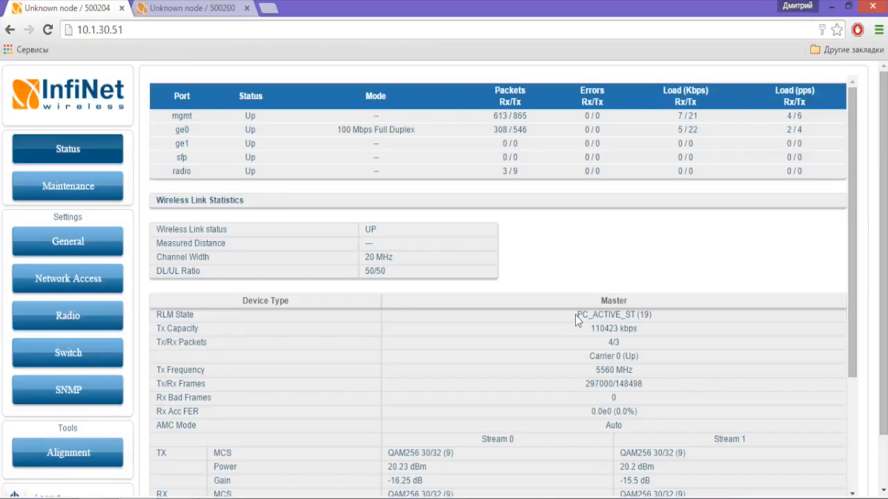
scroll(576, 316, down, 1)
scroll(575, 316, down, 1)
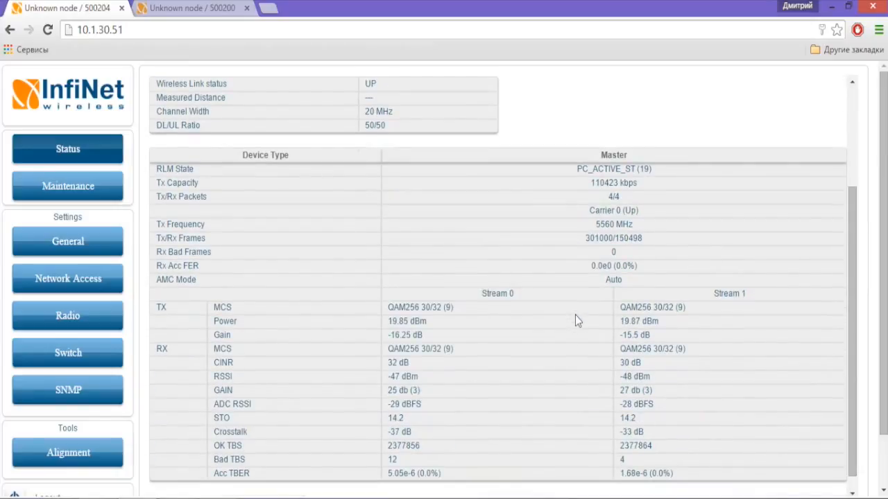